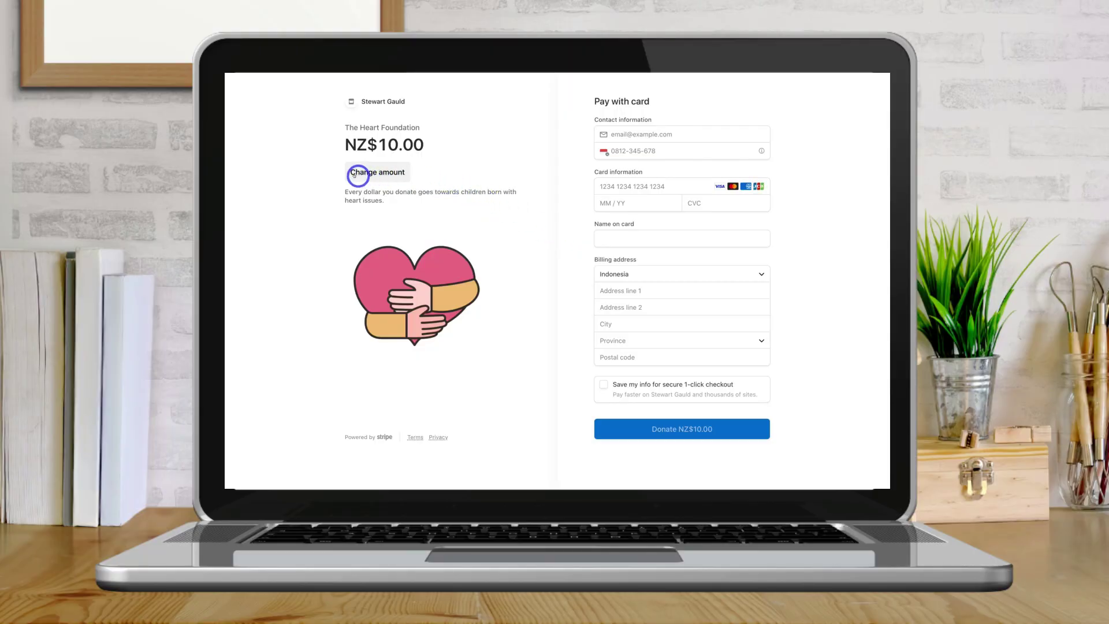
# - Make the NZ$10.00 donation amount editable on the test checkout page
pyautogui.click(383, 174)
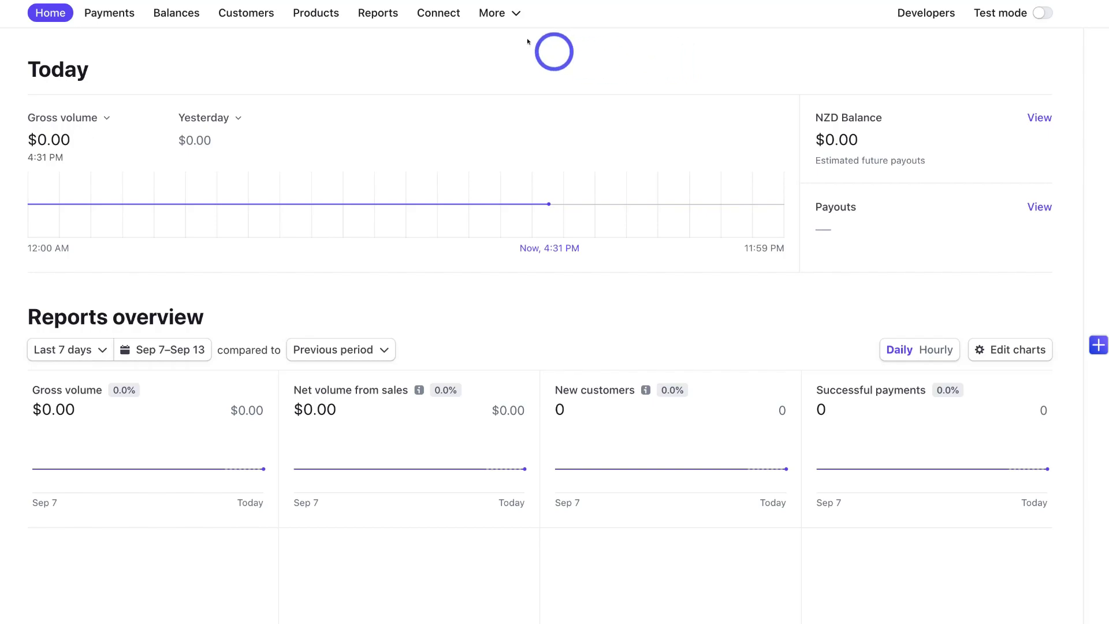
# - Start a new payment link from More > Payment Links and bring up the link-type choices
pyautogui.click(503, 13)
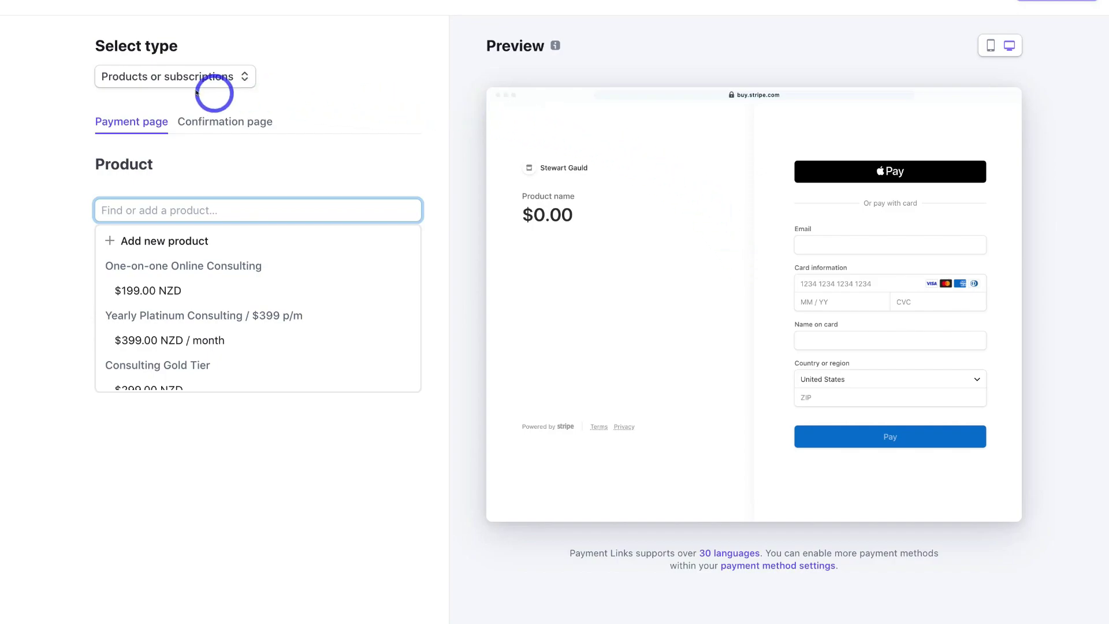
pyautogui.click(222, 81)
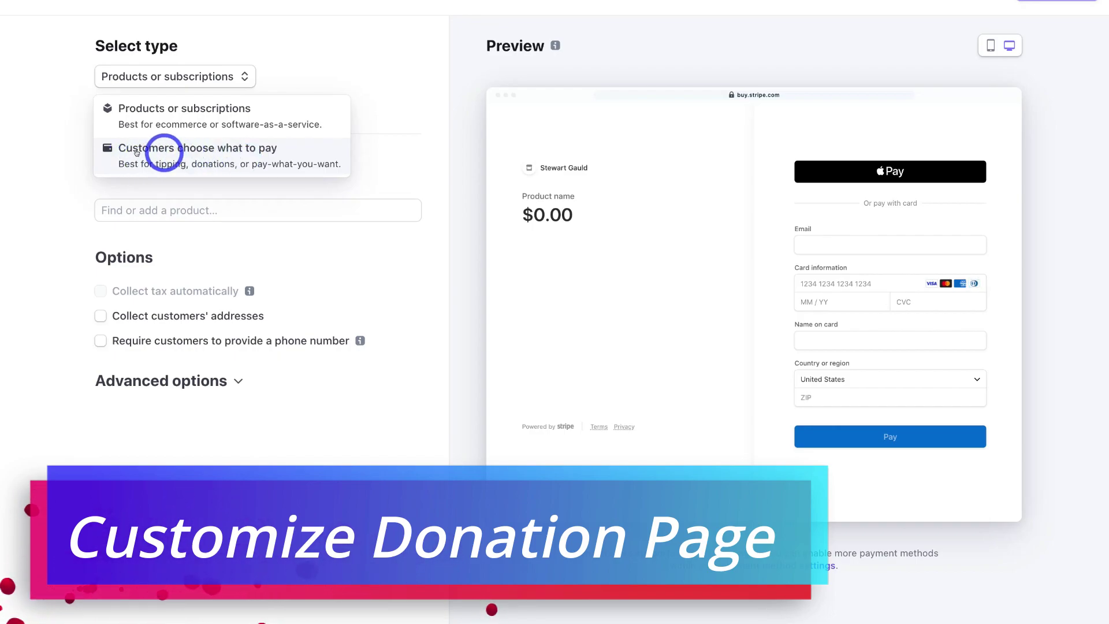
# - Make it a customers-choose-what-to-pay link titled 'The Heart Foundation' with the pasted heart-issues description
pyautogui.click(209, 150)
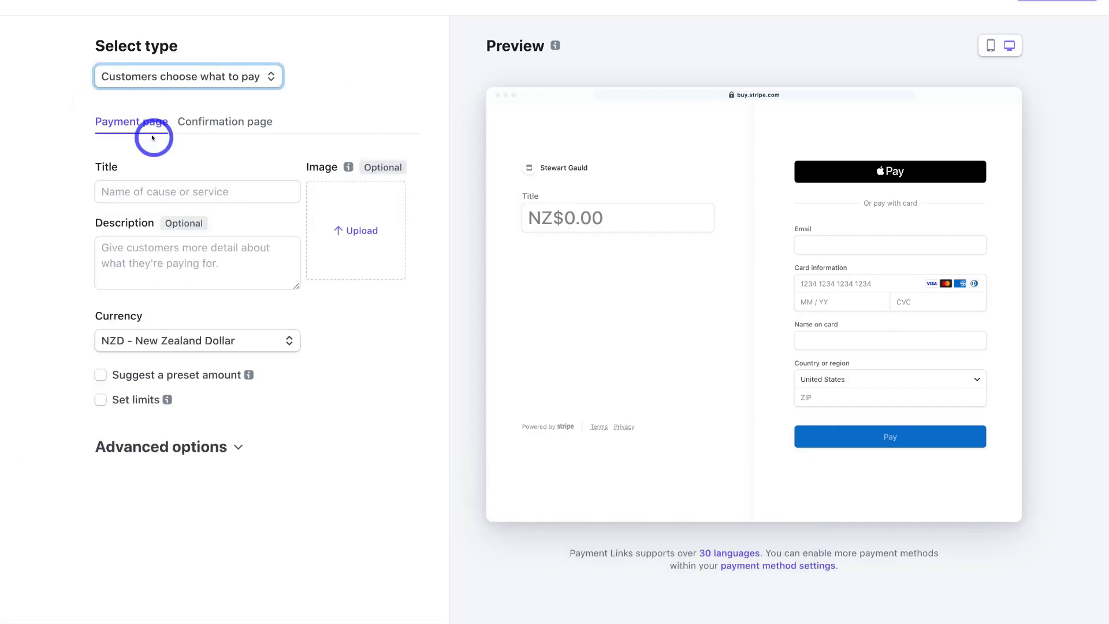
pyautogui.click(118, 186)
pyautogui.write('The Heart Foundation')
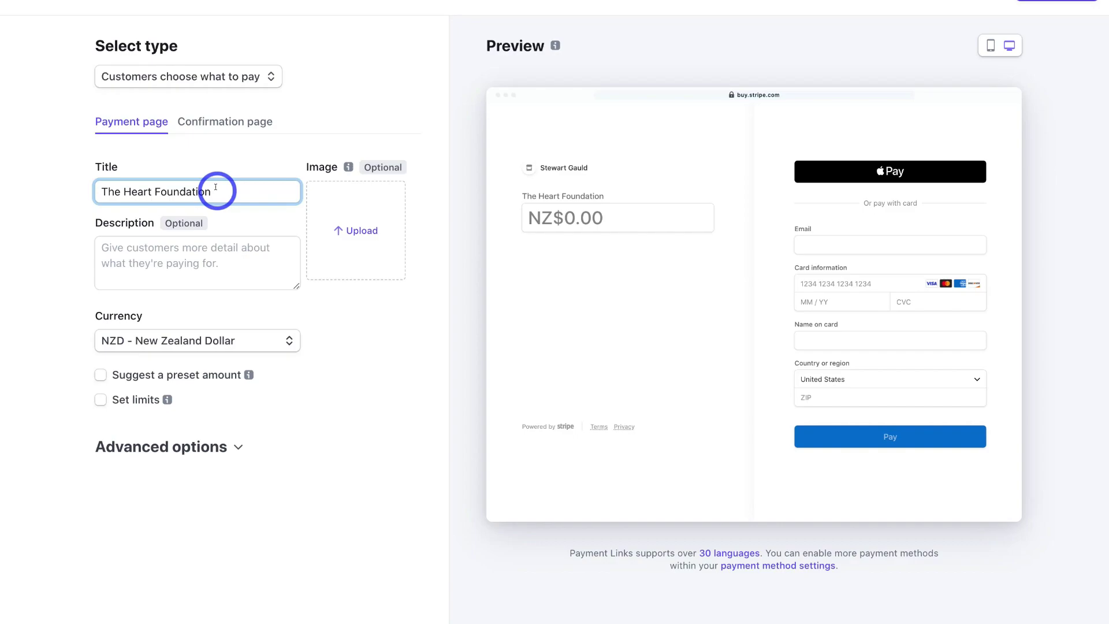
pyautogui.click(148, 254)
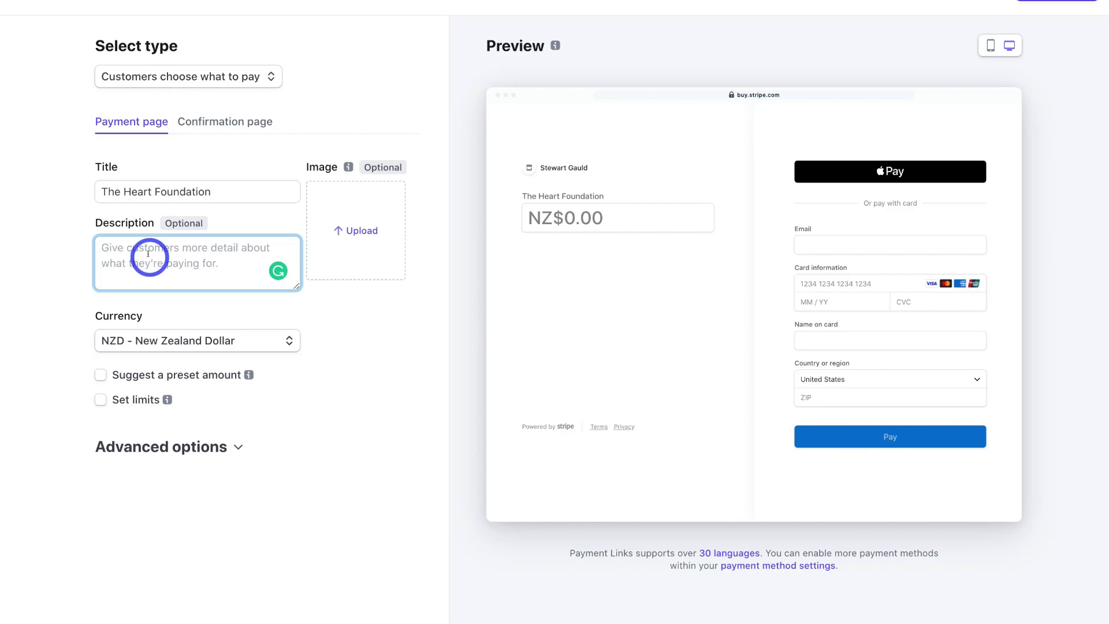
pyautogui.write('Every dollar you donate goes towards children born with heart issues.')
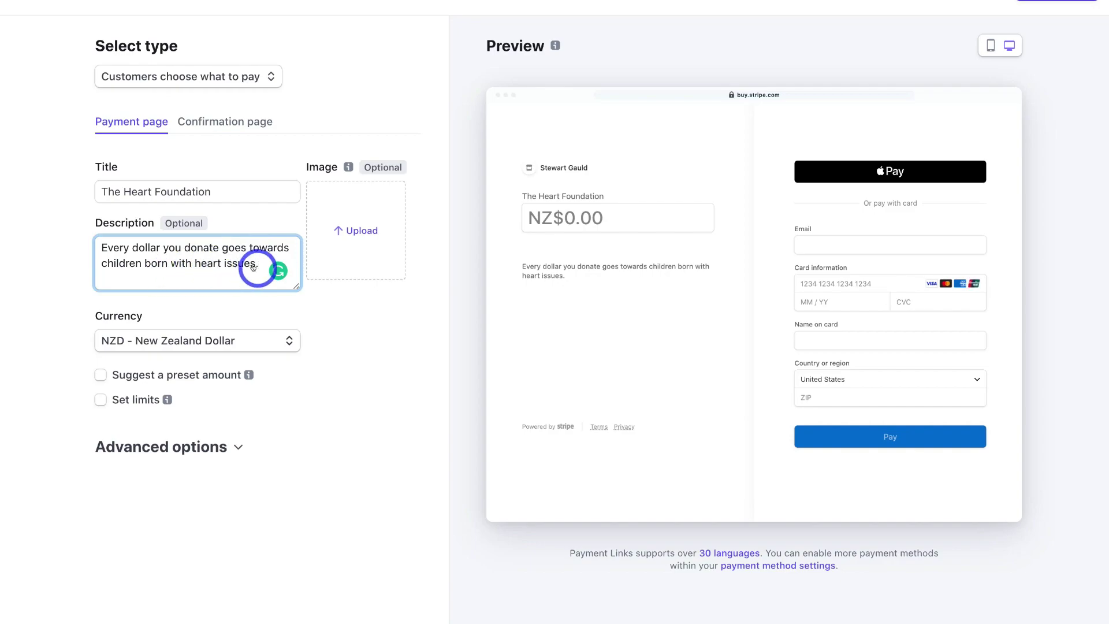
# - Upload 'the heart foundations.png' from Downloads as the link's image
pyautogui.click(350, 230)
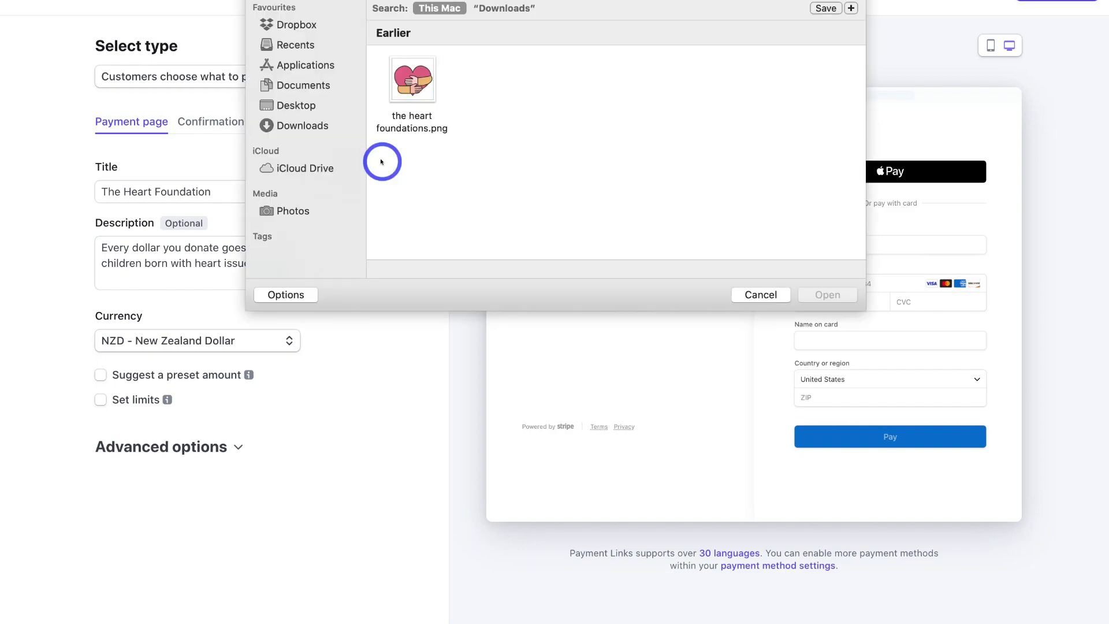
pyautogui.click(411, 81)
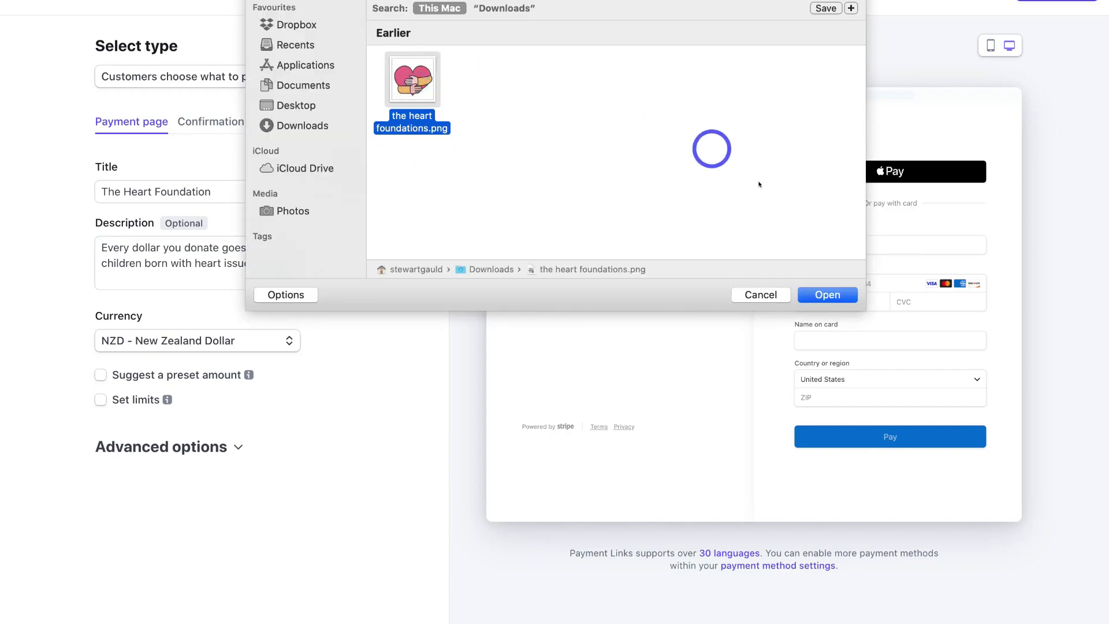
pyautogui.click(823, 295)
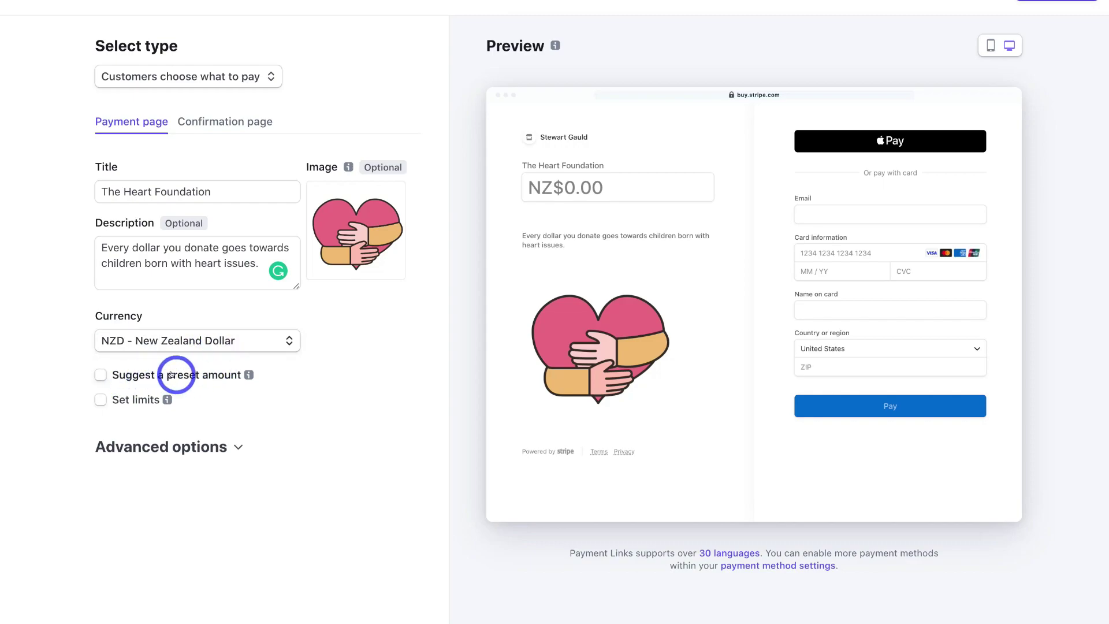
# - Suggest a preset NZ$10.00 donation and enable NZ$0.50 to NZ$10,000.00 amount limits
pyautogui.click(100, 374)
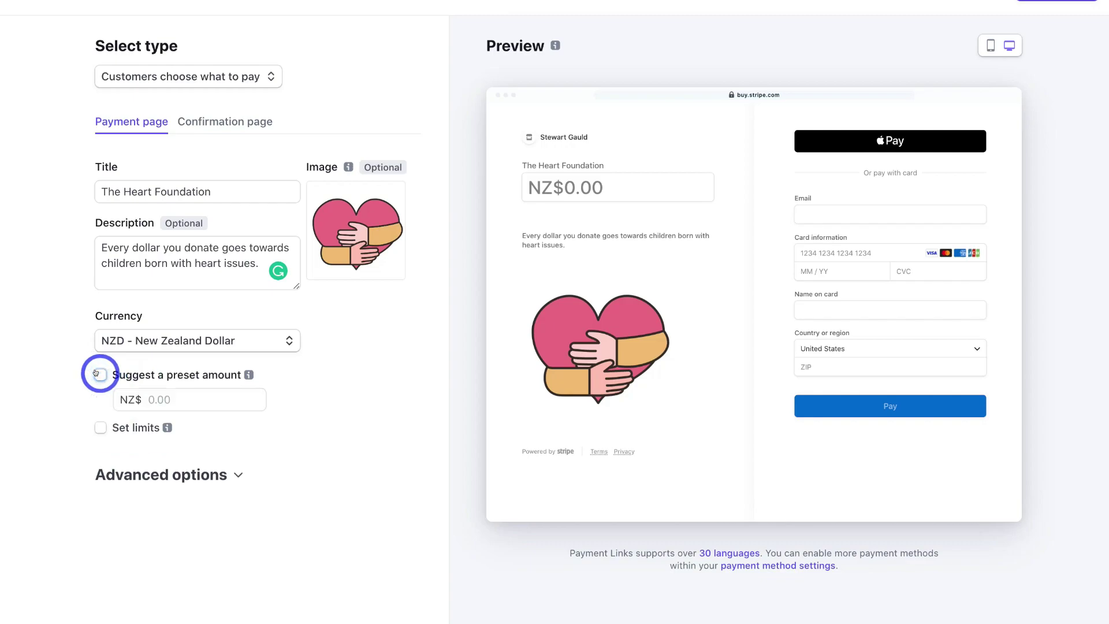
pyautogui.click(154, 394)
pyautogui.write('10.00')
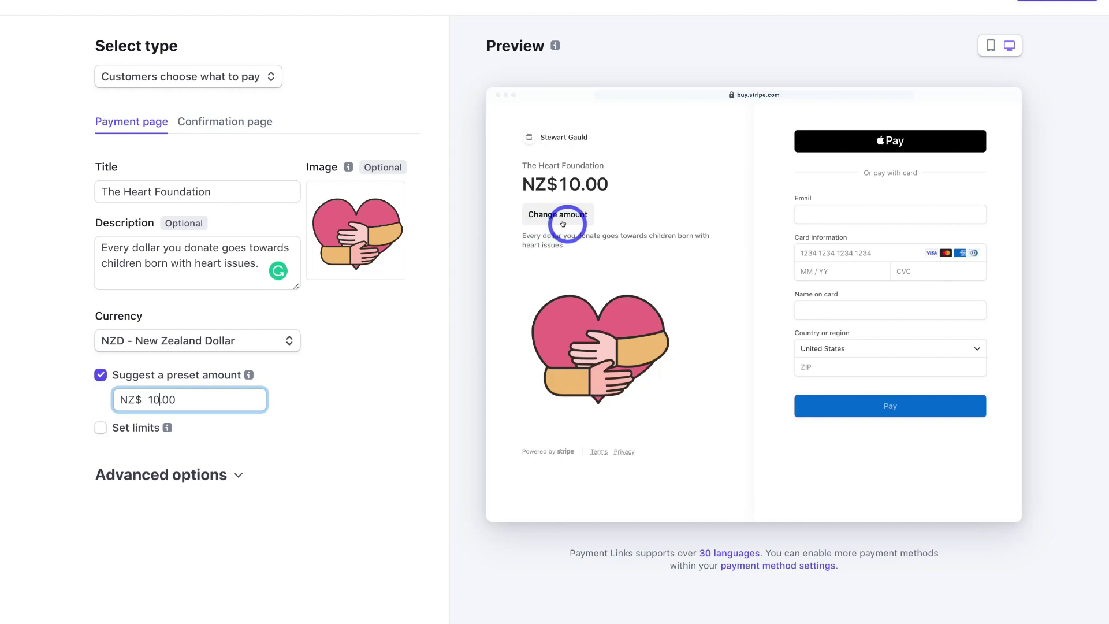
pyautogui.click(98, 427)
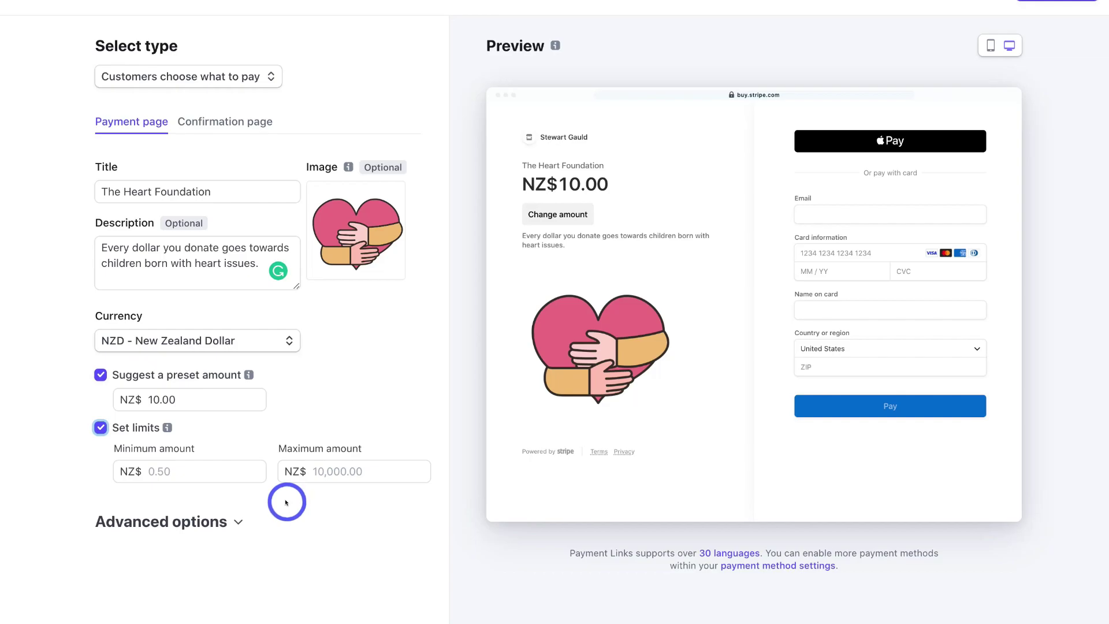
pyautogui.click(197, 522)
# - Set the call to action to Donate so the button reads Donate NZ$10.00
pyautogui.scroll(-1, 199, 525)
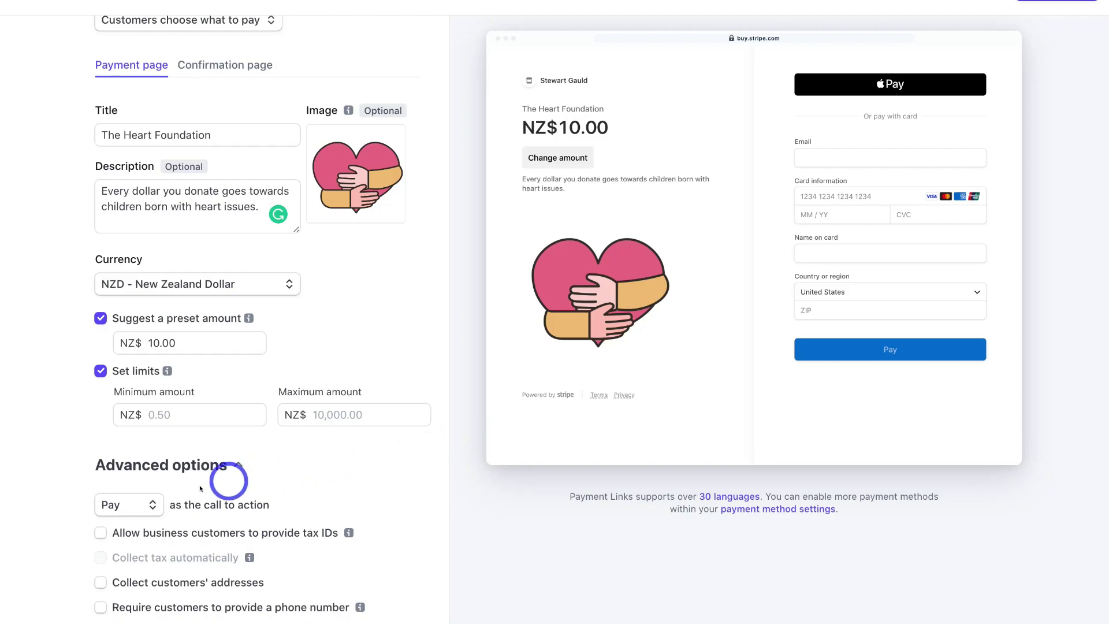
pyautogui.click(148, 504)
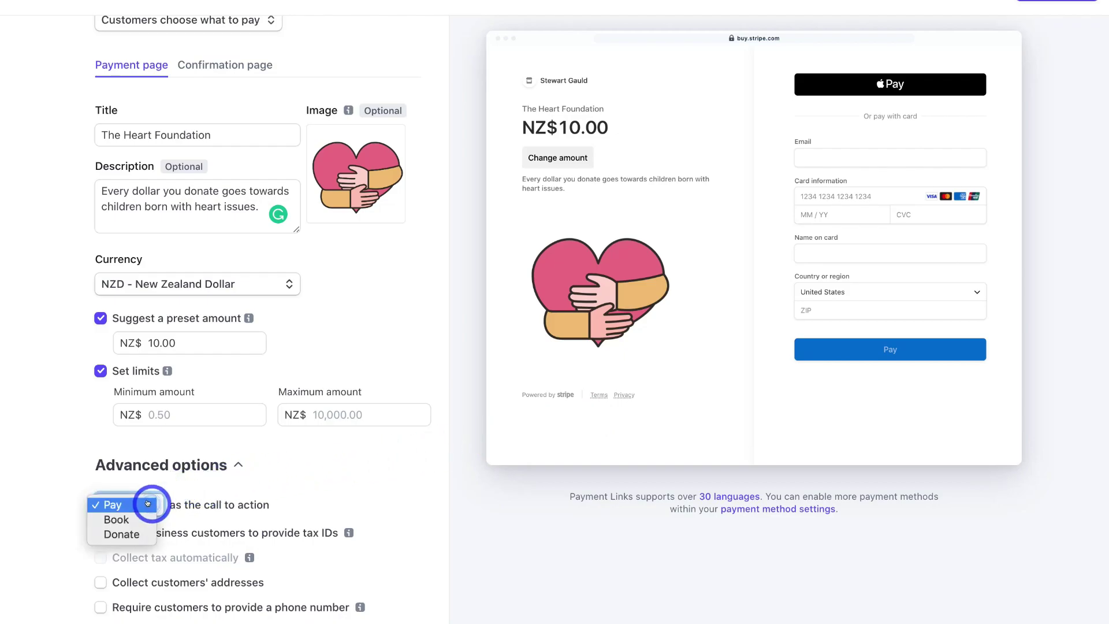
pyautogui.click(136, 535)
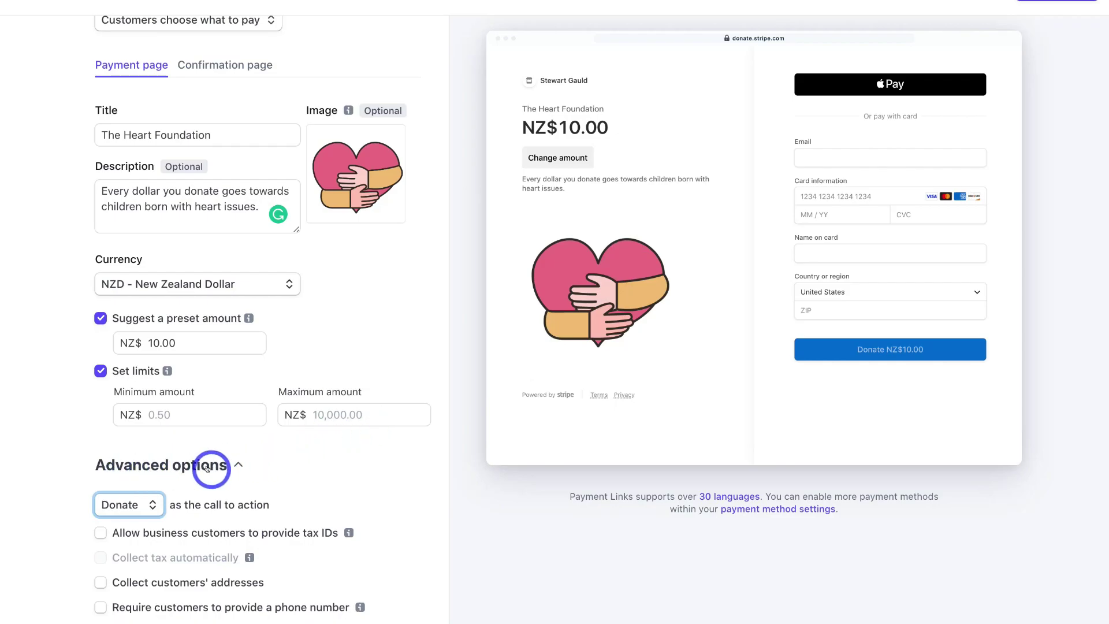
# - Enable business tax IDs, billing-address collection and a required phone number at checkout
pyautogui.click(101, 532)
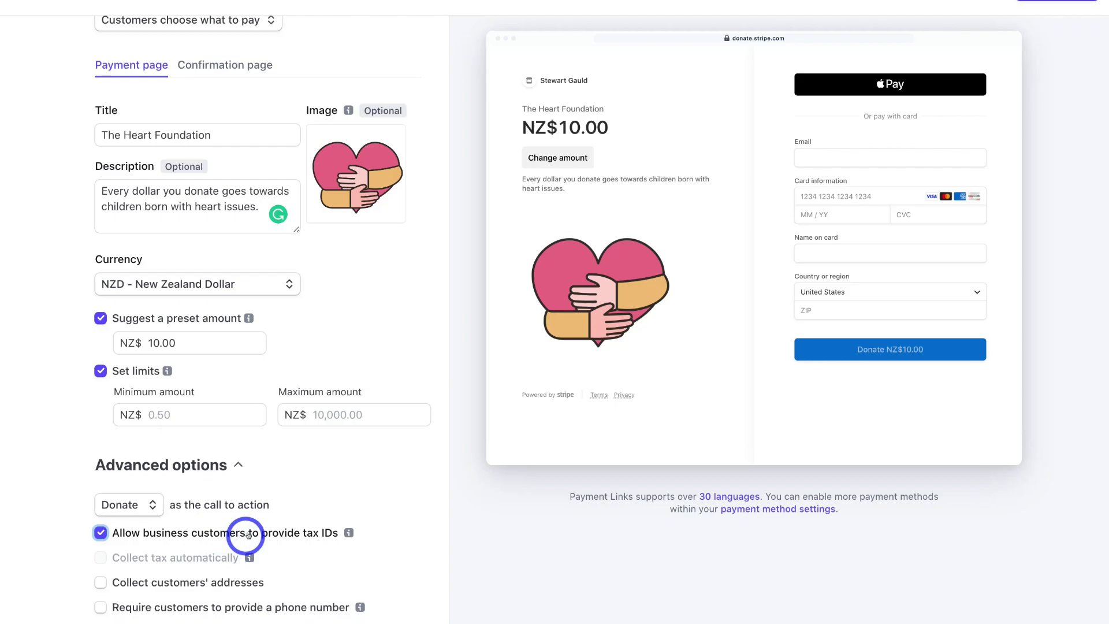
pyautogui.scroll(-1, 197, 531)
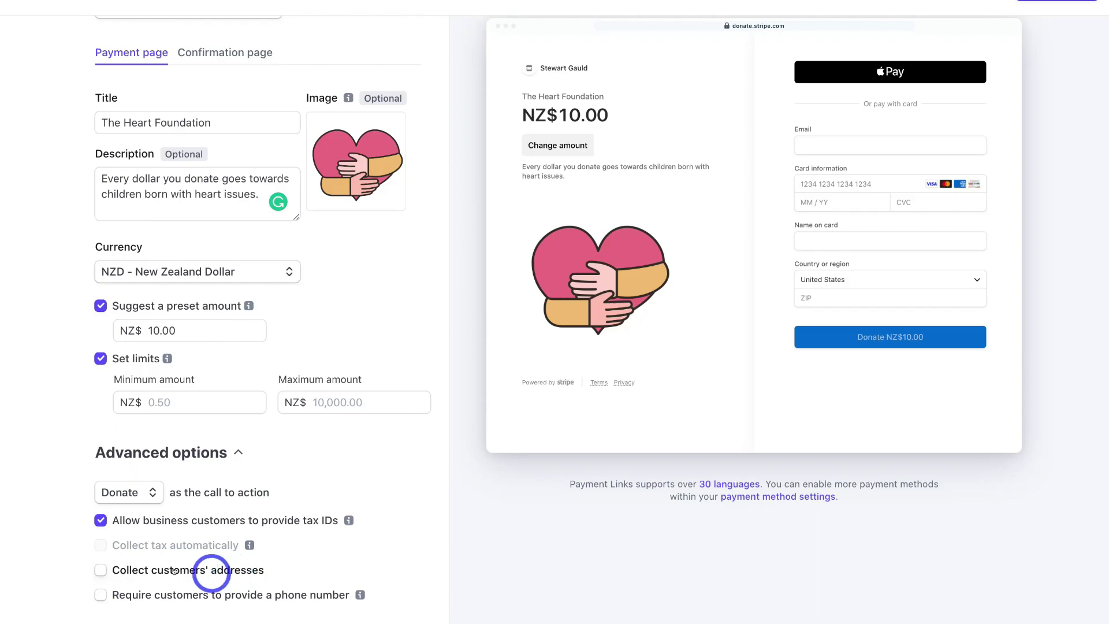
pyautogui.click(98, 568)
pyautogui.scroll(-1, 99, 567)
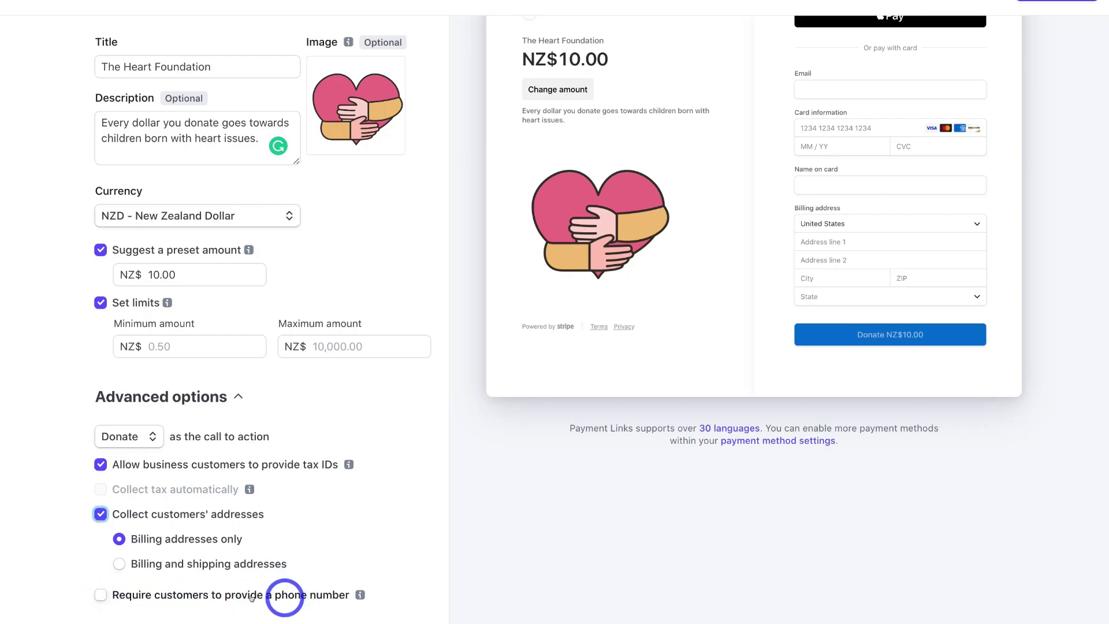
pyautogui.click(98, 592)
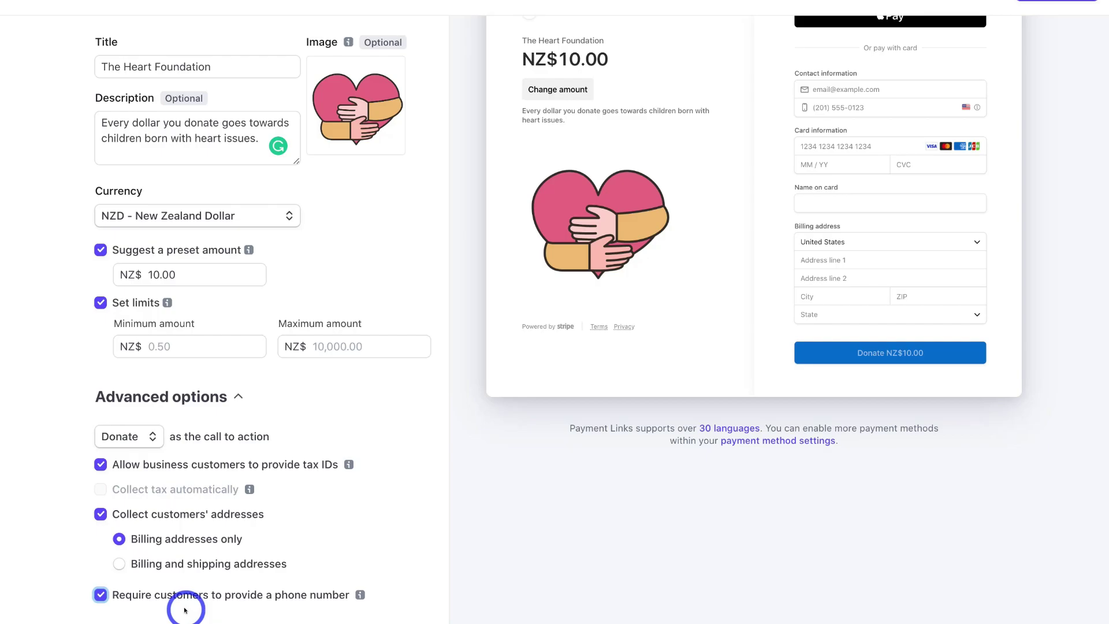
pyautogui.scroll(3, 292, 538)
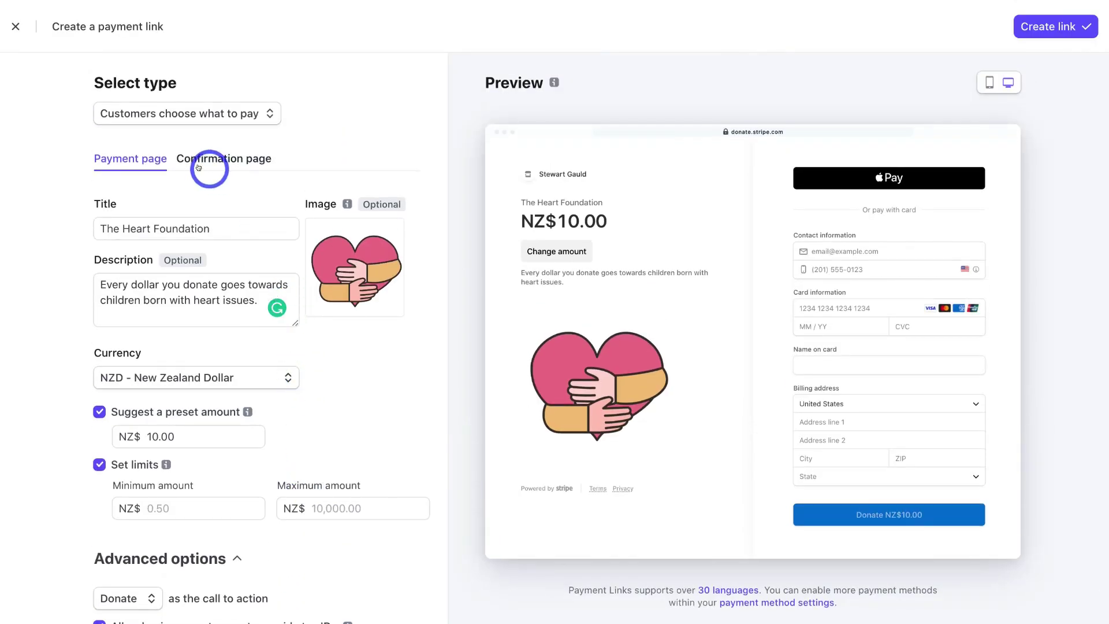
# - Use the custom confirmation message 'Thank you so much for your generous donation!' and check mobile and desktop previews
pyautogui.click(227, 162)
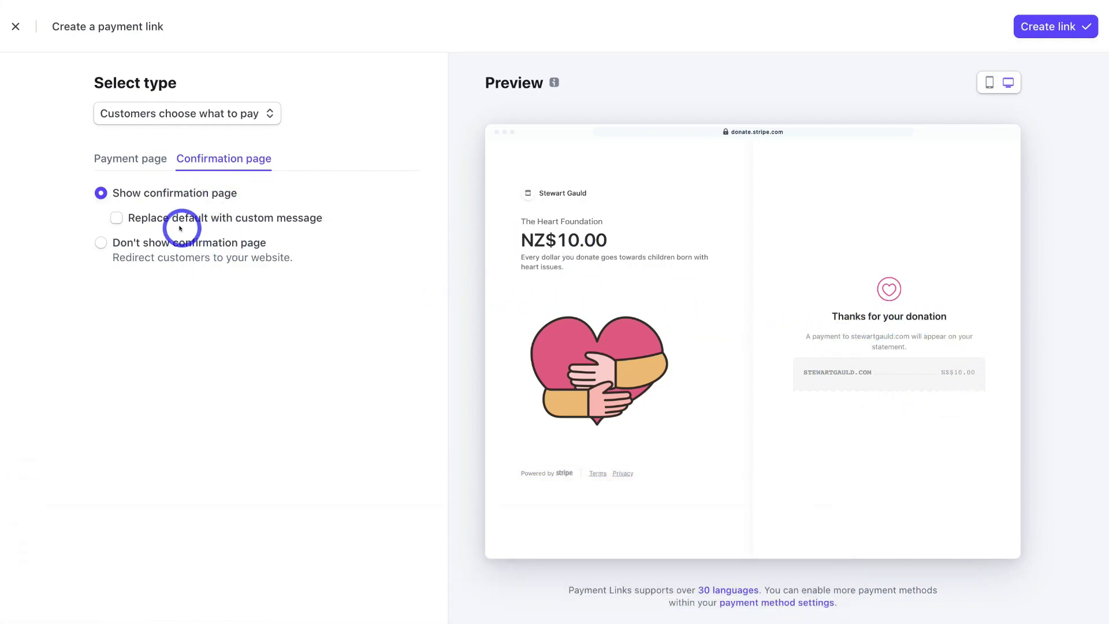
pyautogui.click(117, 218)
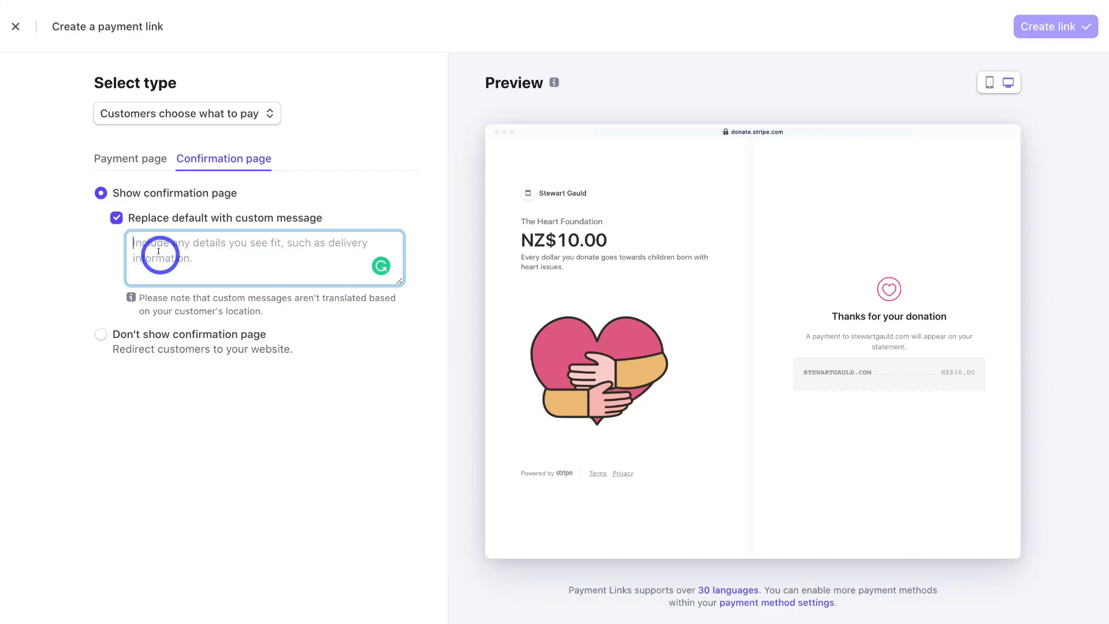
pyautogui.write('Thank you so much for your generous donation!')
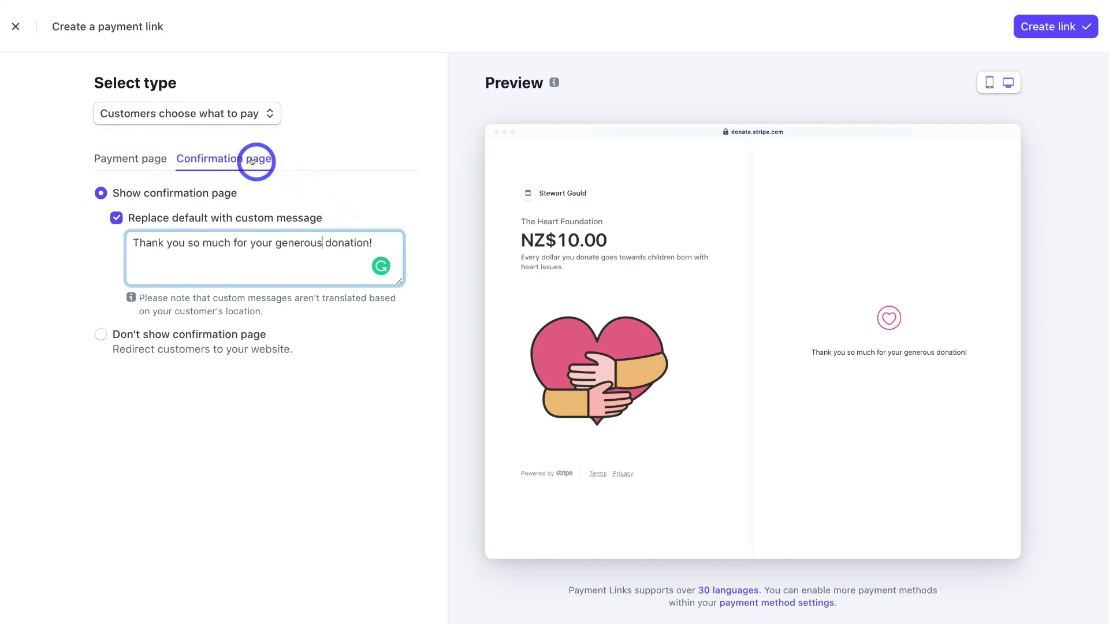
pyautogui.click(989, 85)
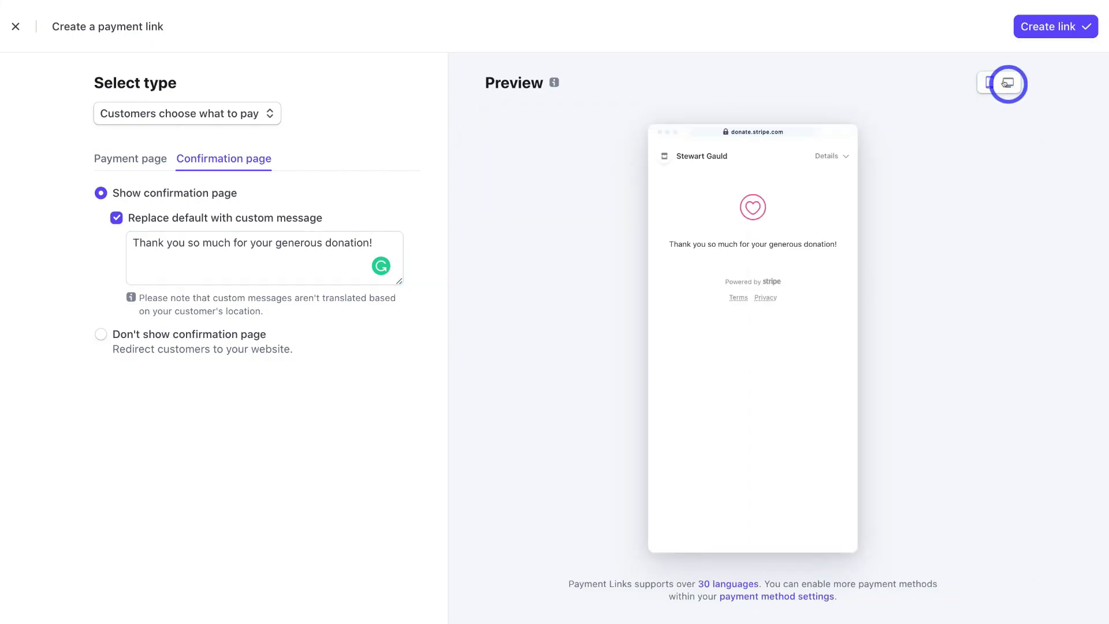
pyautogui.click(1007, 83)
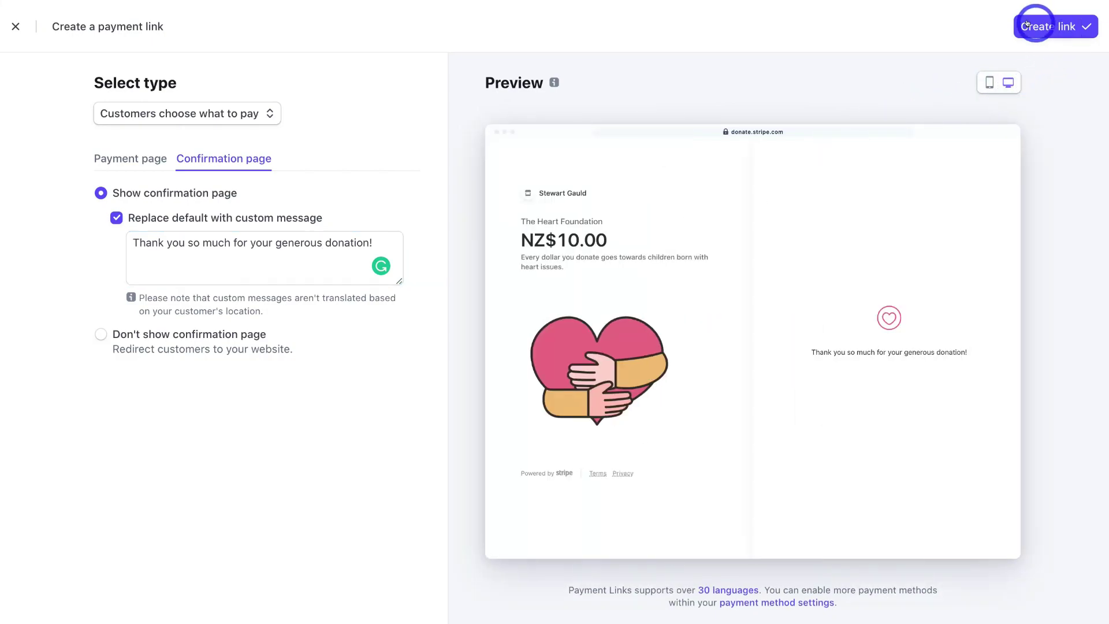
# - Publish The Heart Foundation donation link with Create link
pyautogui.click(1056, 26)
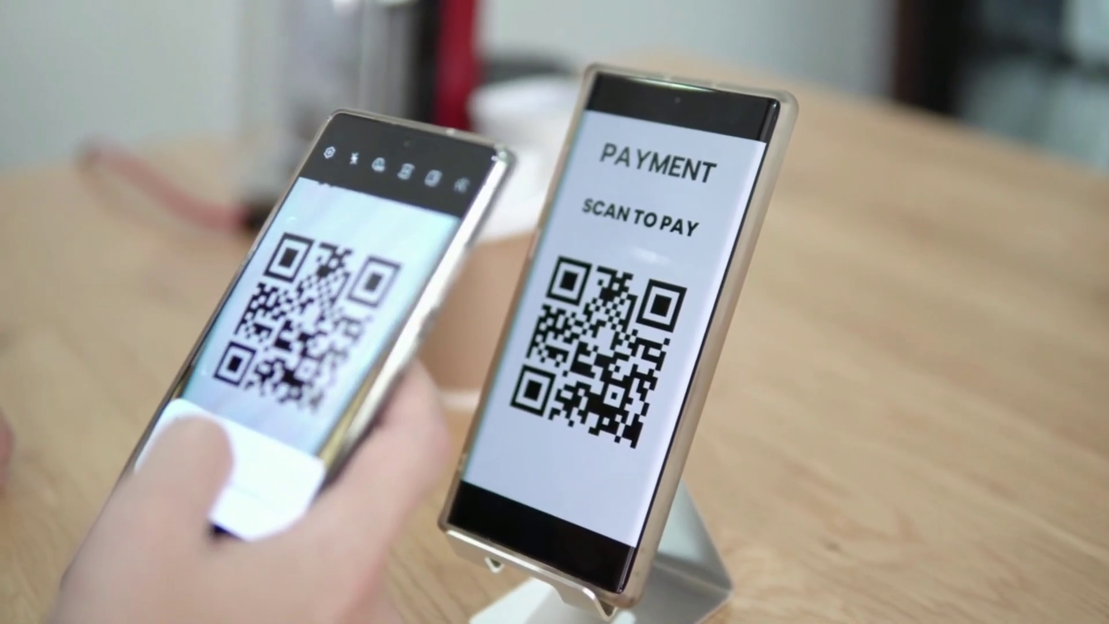
# - Show the link's QR code and more actions, then copy the payment link URL
pyautogui.click(564, 168)
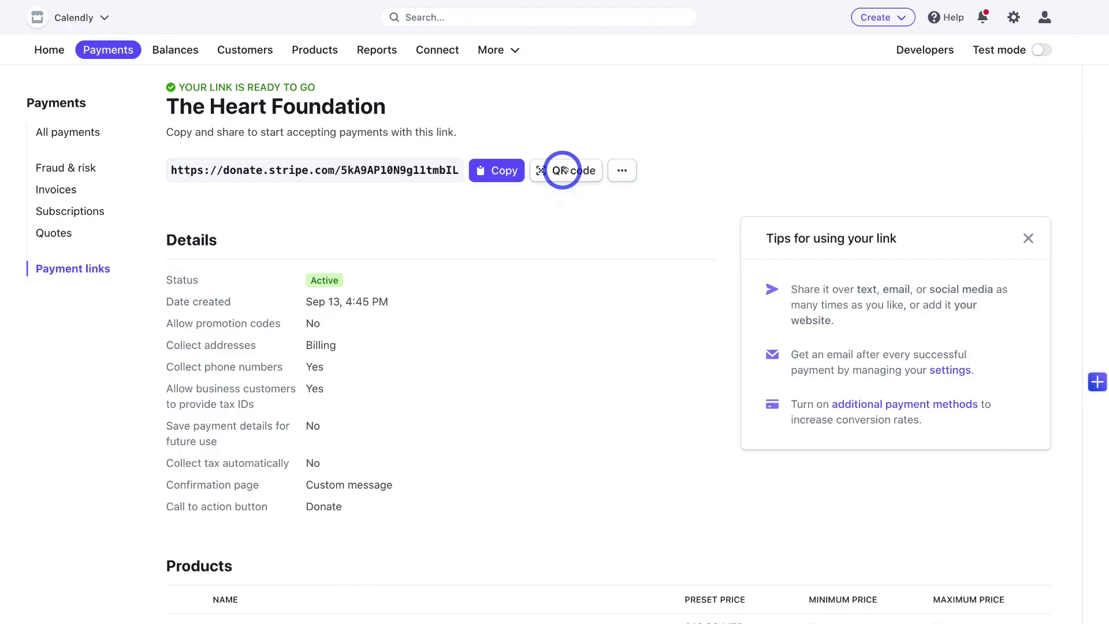
pyautogui.click(621, 170)
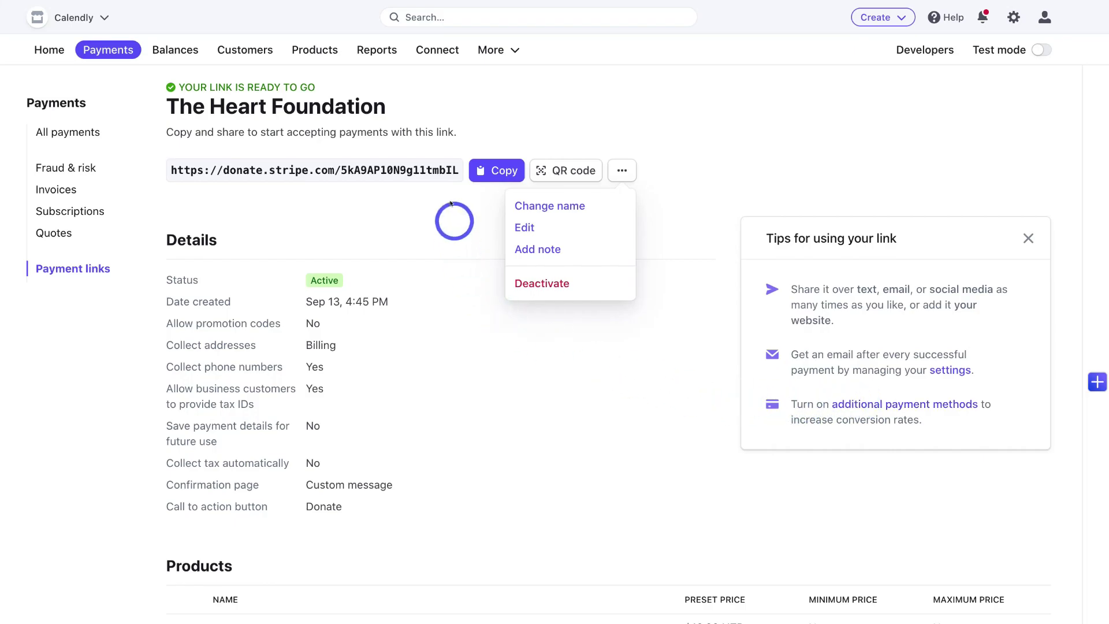
pyautogui.click(490, 171)
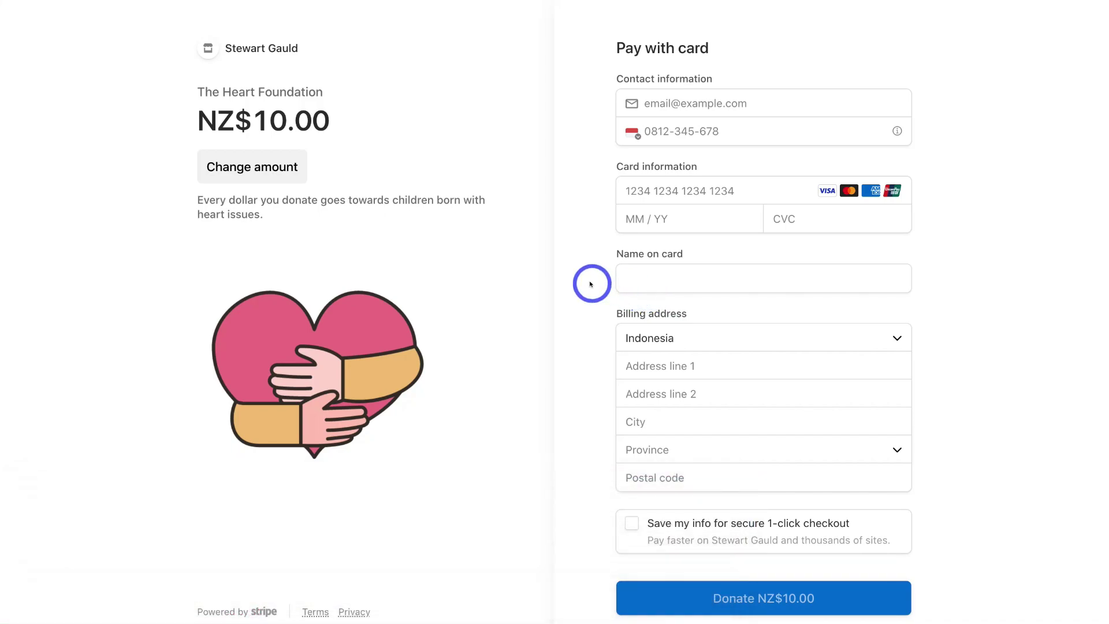
# - Switch the NZ$10.00 checkout amount to an editable field via Change amount
pyautogui.click(260, 170)
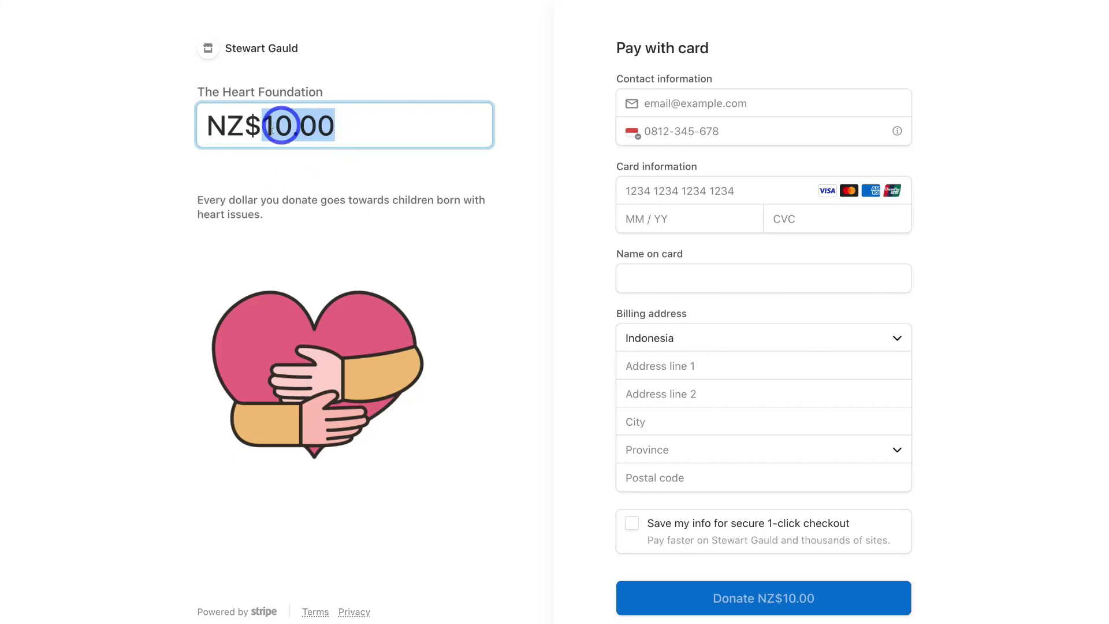